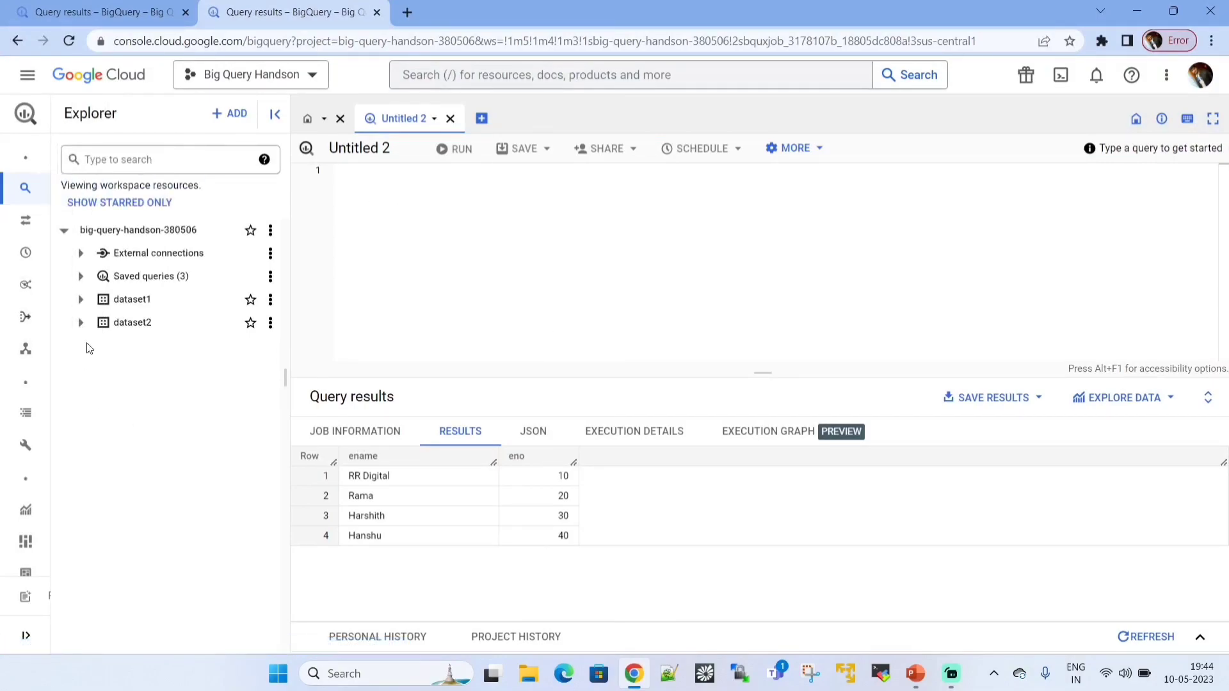
Step: Expand dataset2 to show its tables and try to run the query "select *from emp;"
left_click(79, 324)
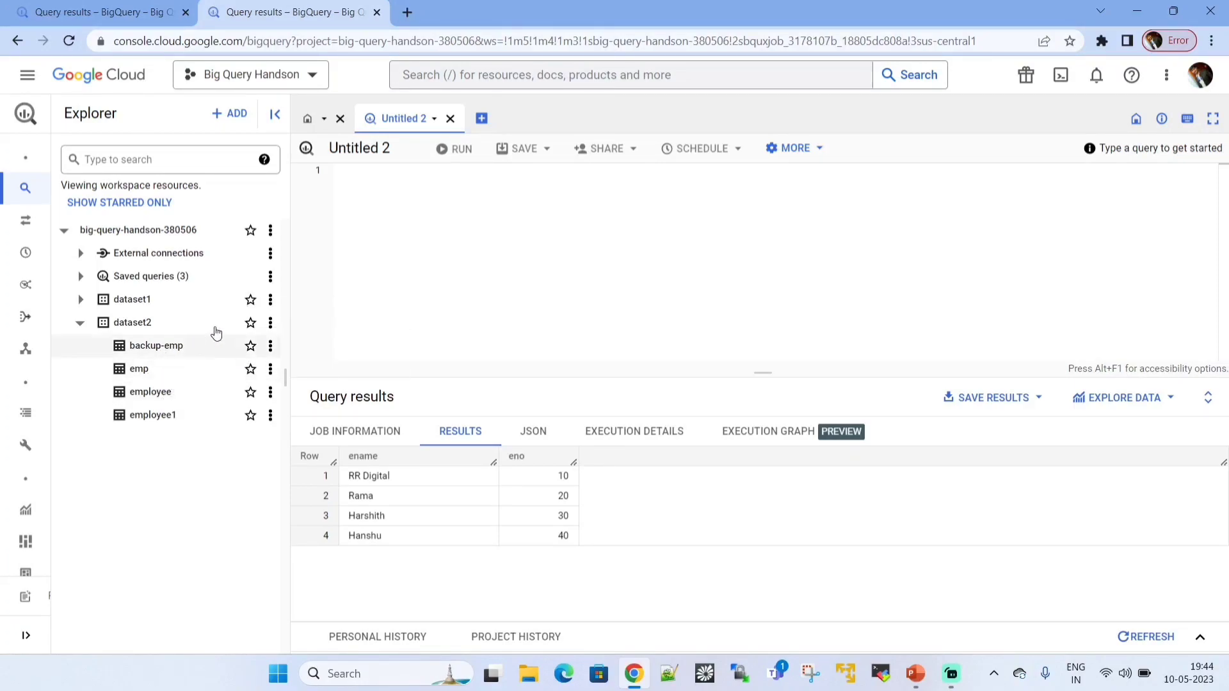
left_click(347, 174)
type("select *")
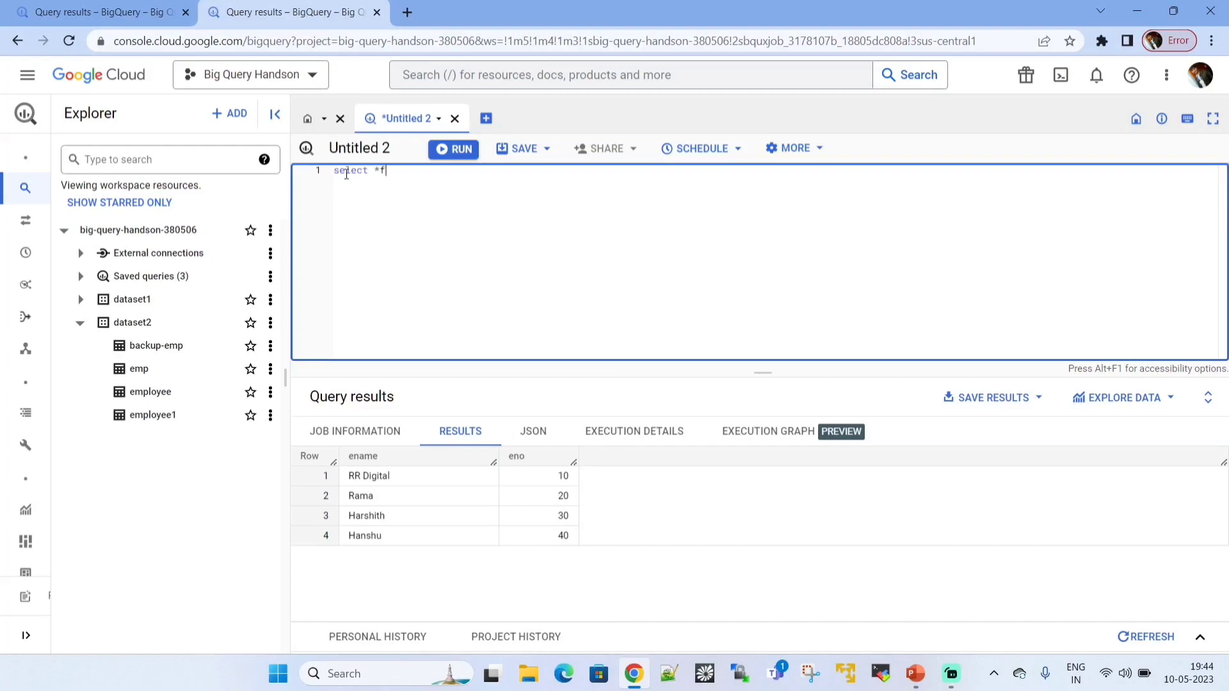
type("from emp;")
left_click(462, 150)
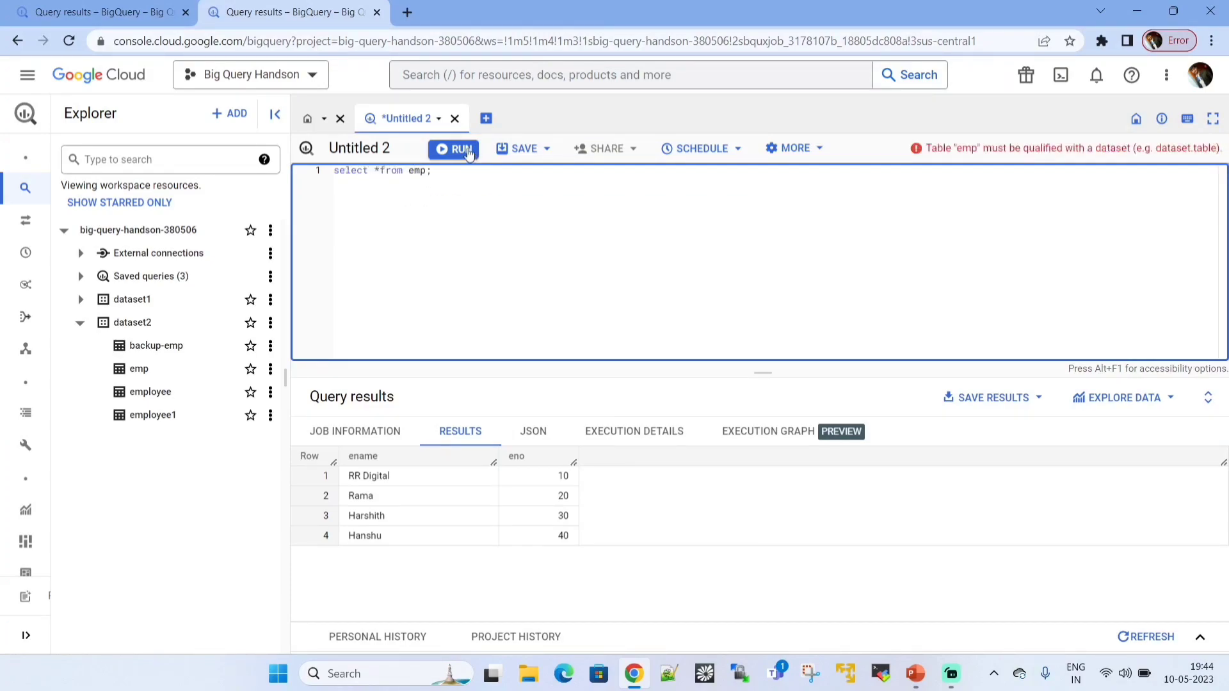
Step: Qualify the emp table as dataset2.emp in the query and run it
left_click(405, 171)
type("dataset")
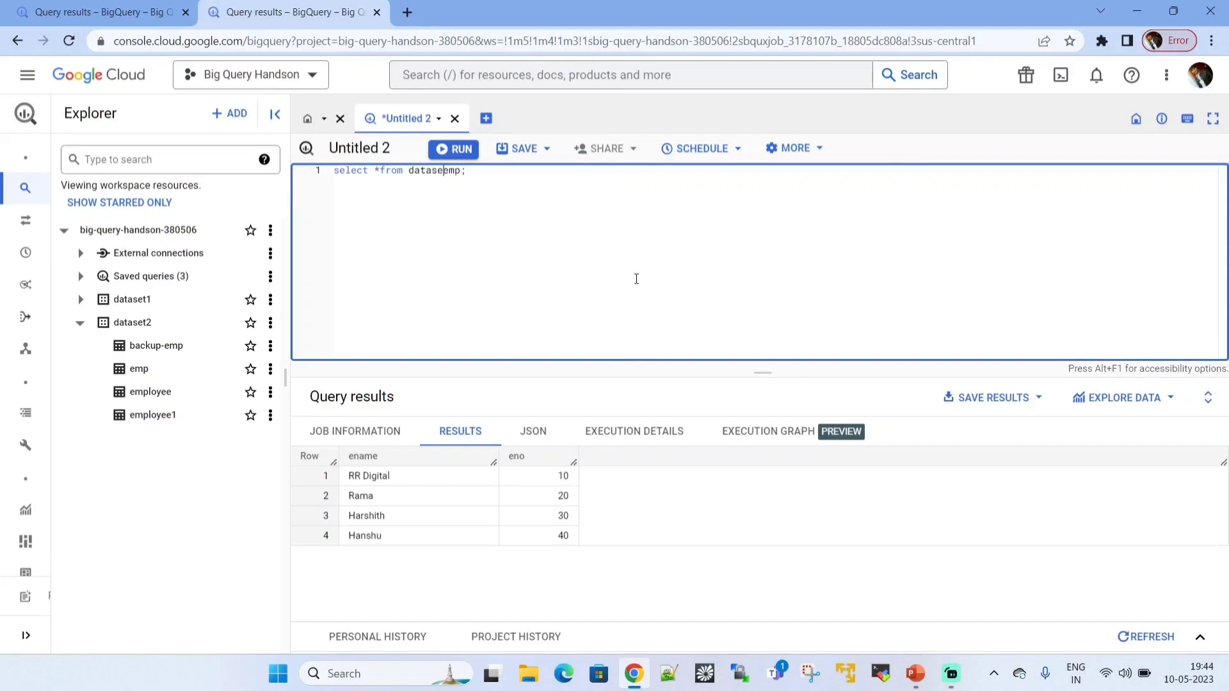
type("2.")
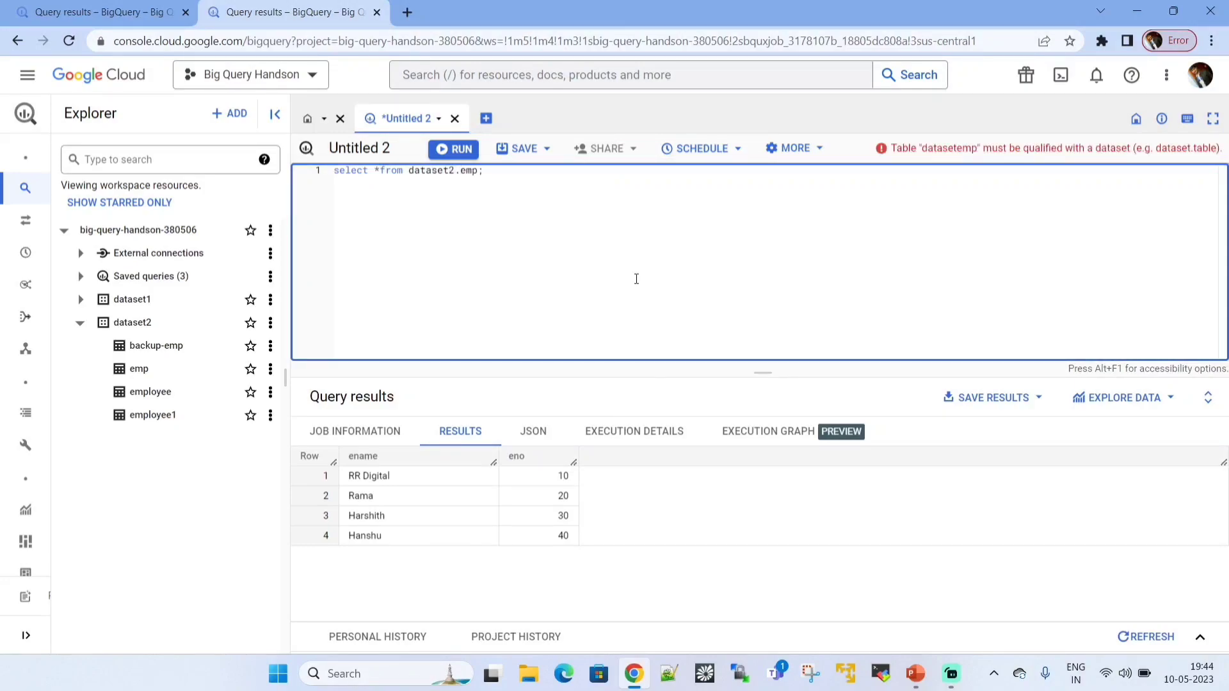
key("ctrl+Return")
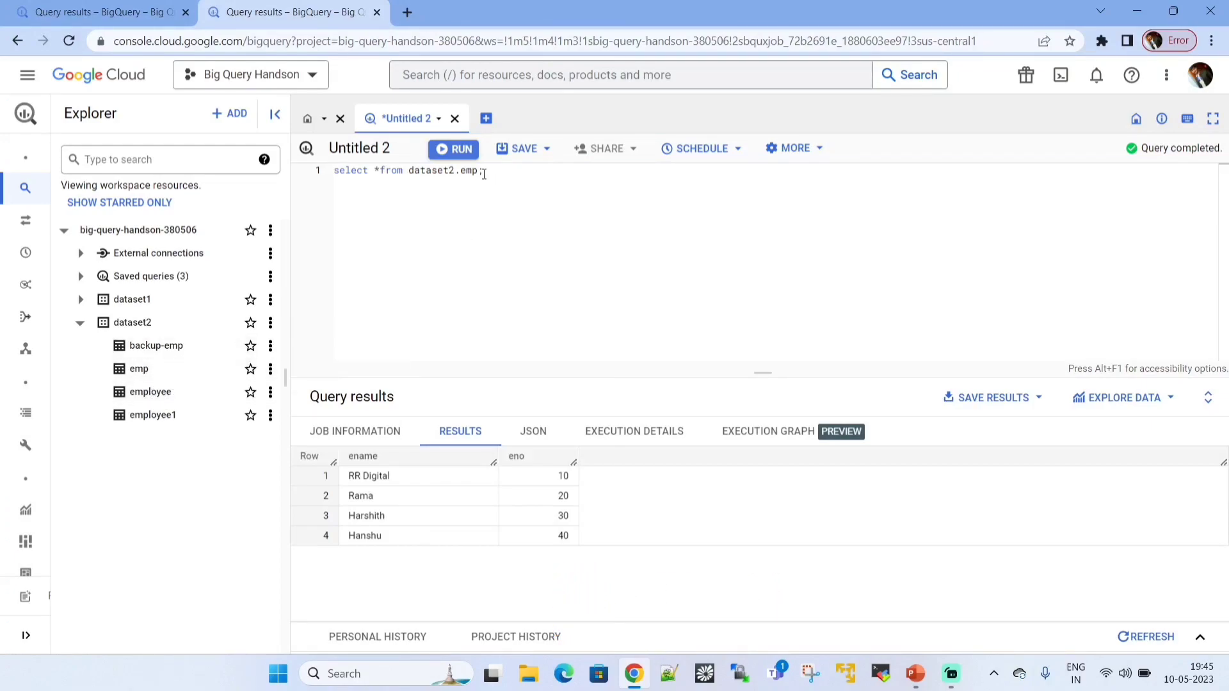
Step: Change the queried table to dataset2.employee and run the query
left_click(524, 226)
type("loyee")
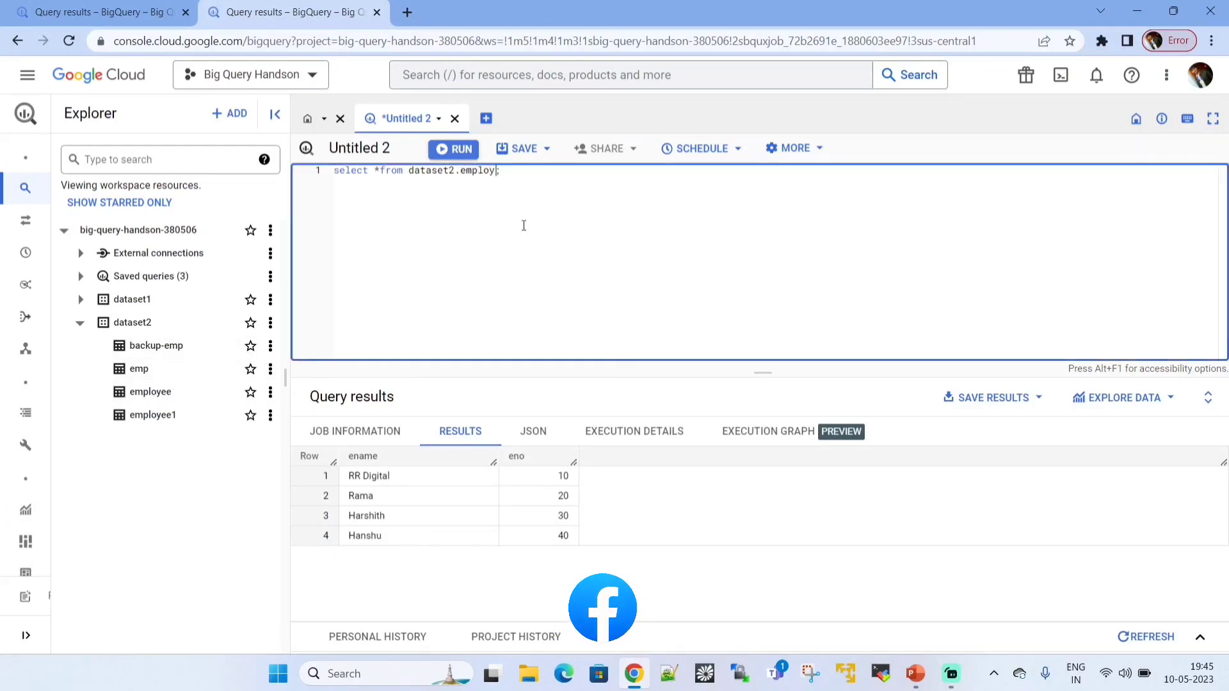
key("ctrl+Return")
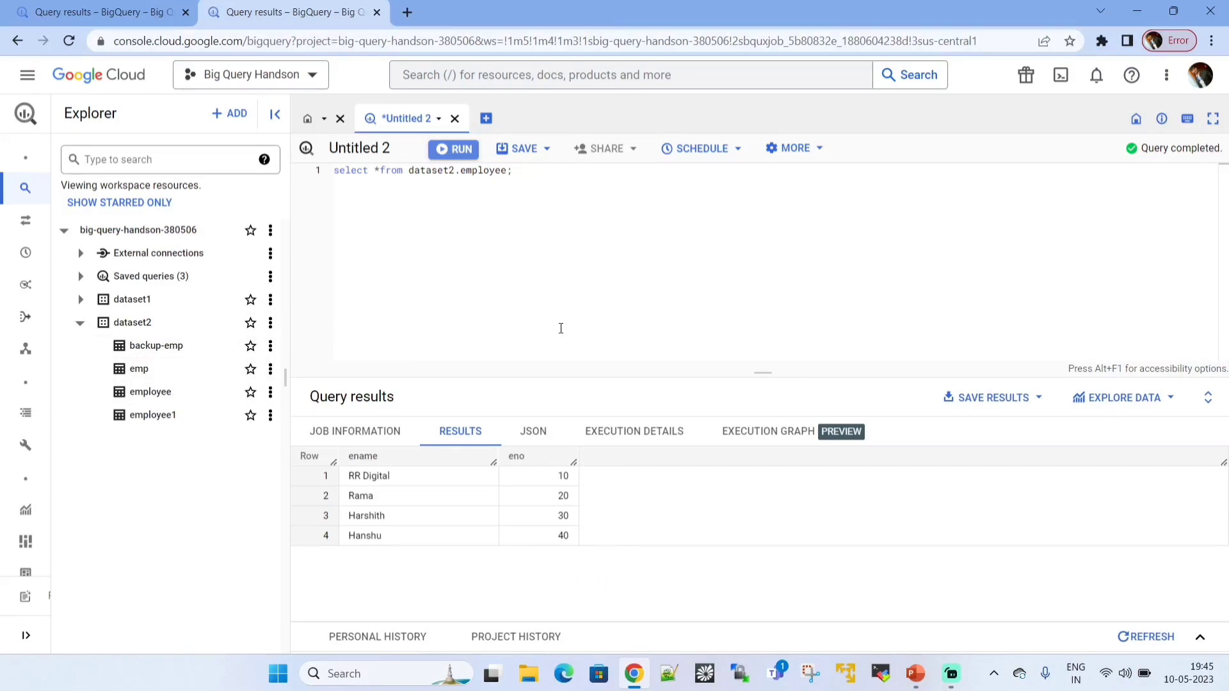
Step: Enclose the table reference in backticks and remove the table name employee, leaving only the dataset2. prefix inside them
left_click(447, 171)
type("`")
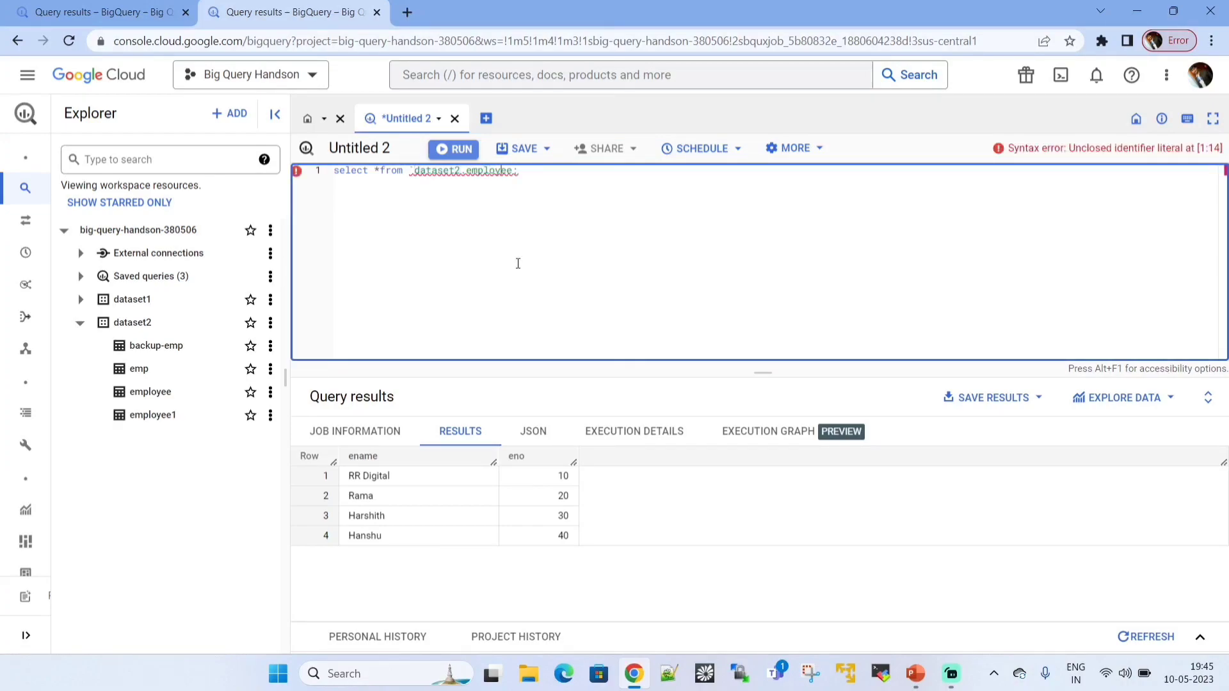
type("`")
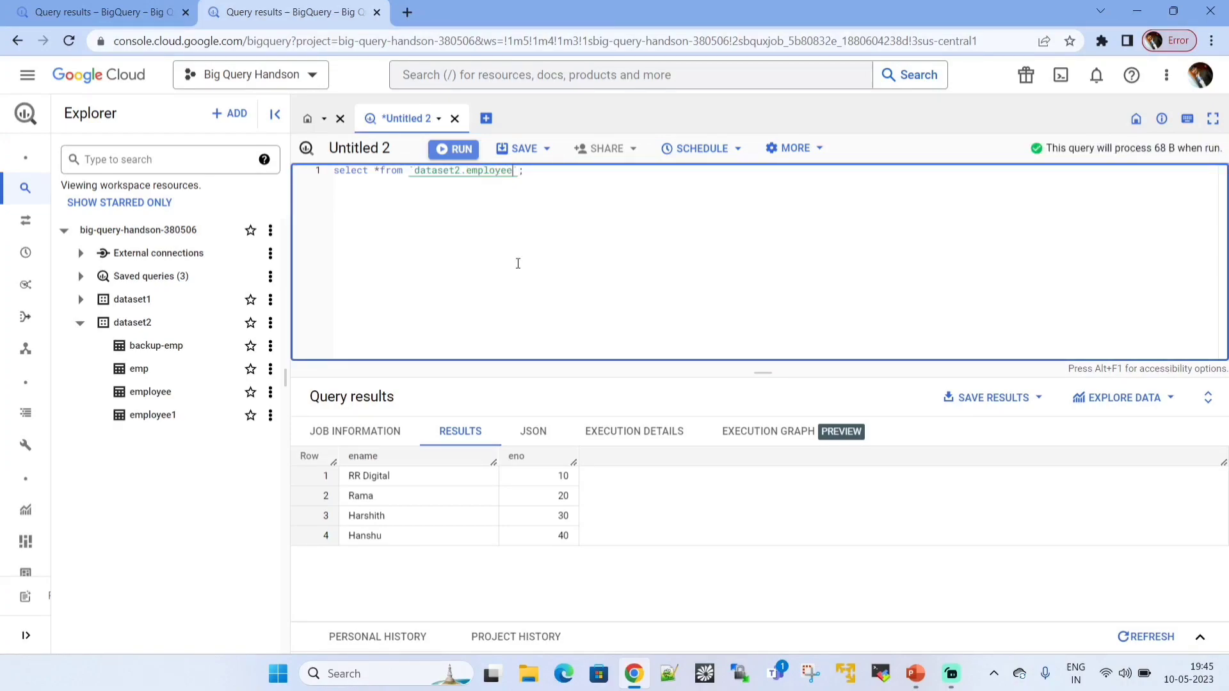
key("BackSpace")
key("BackSpace")
key("BackSpace")
key("BackSpace")
key("BackSpace")
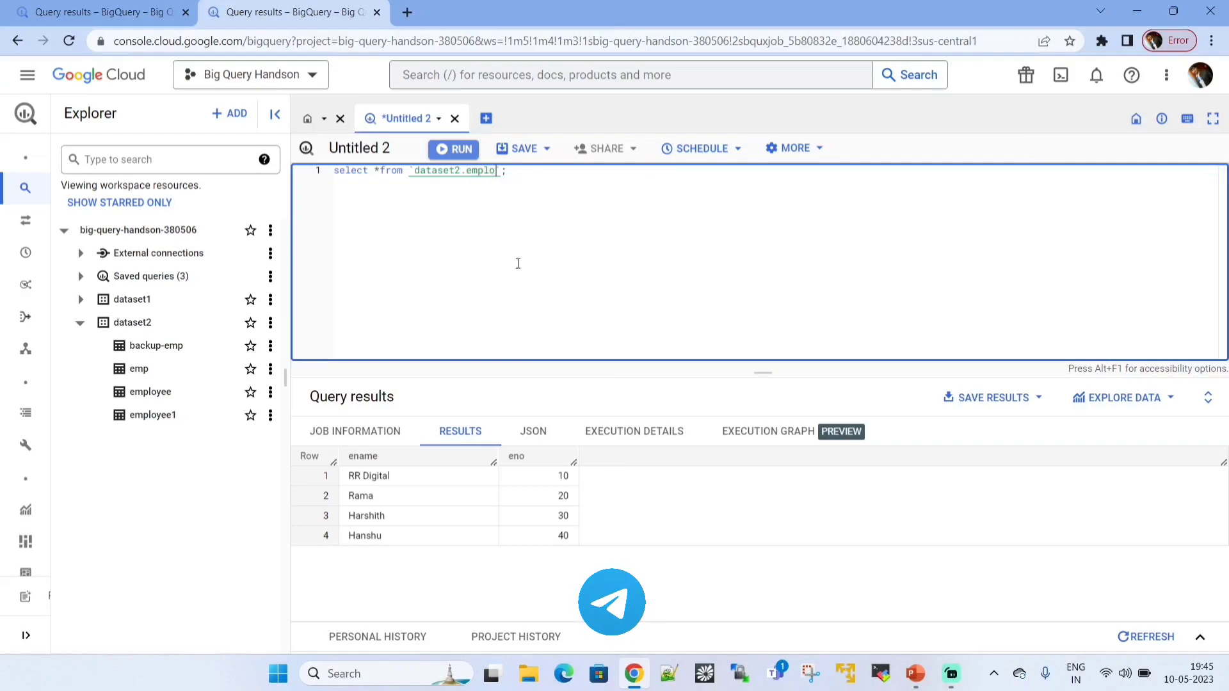
key("BackSpace")
key("BackSpace")
key("BackSpace")
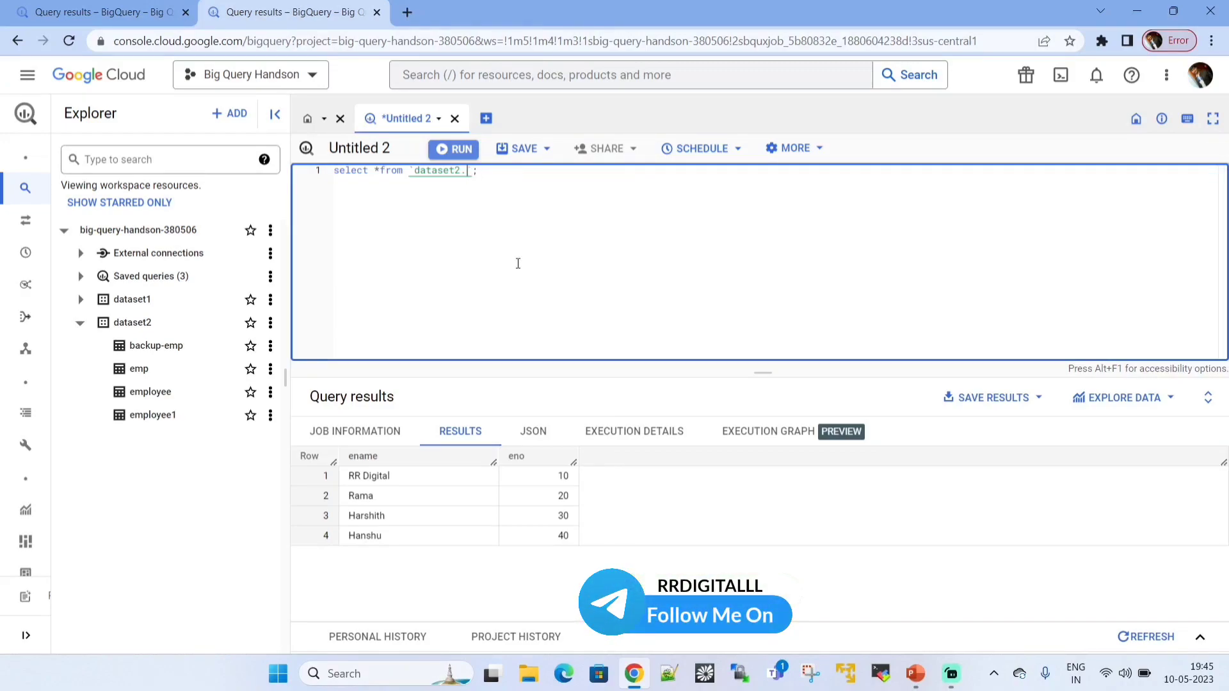
Step: Below the query, list the example table names emp, employee, employee1 and employee2 on separate lines
left_click(527, 176)
key("Return")
key("Return")
key("Return")
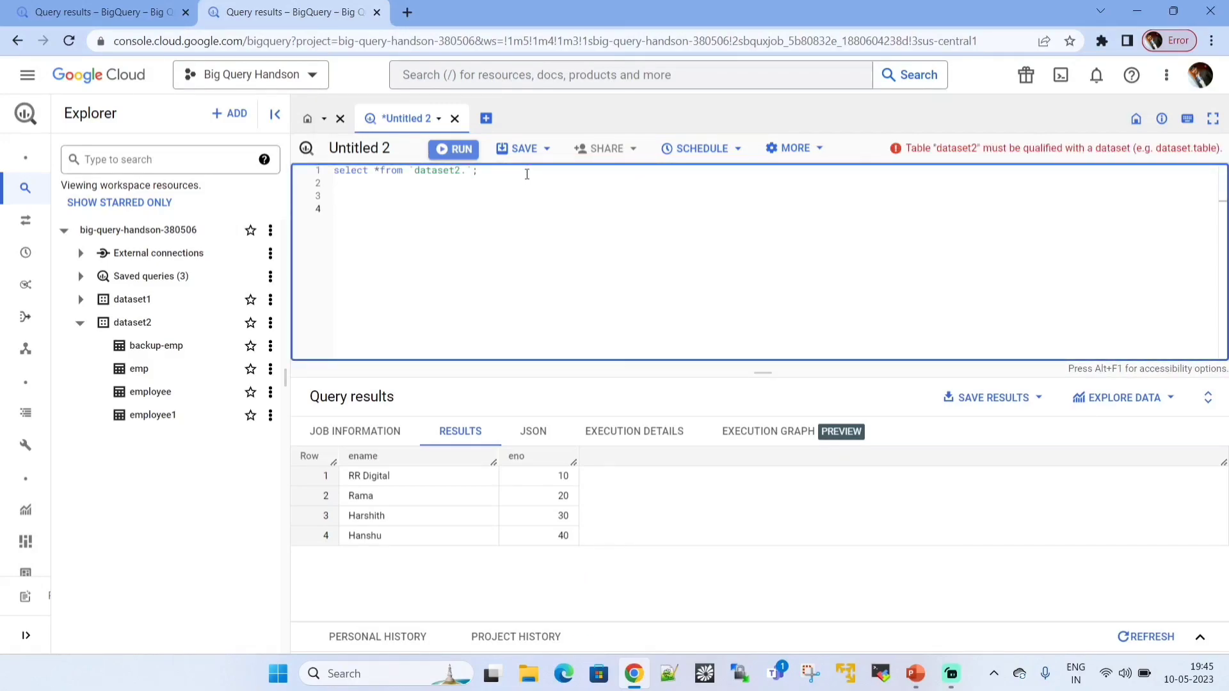
type("emp")
key("Return")
type("employee")
key("Return")
type("employee1")
key("Return")
type("employee2")
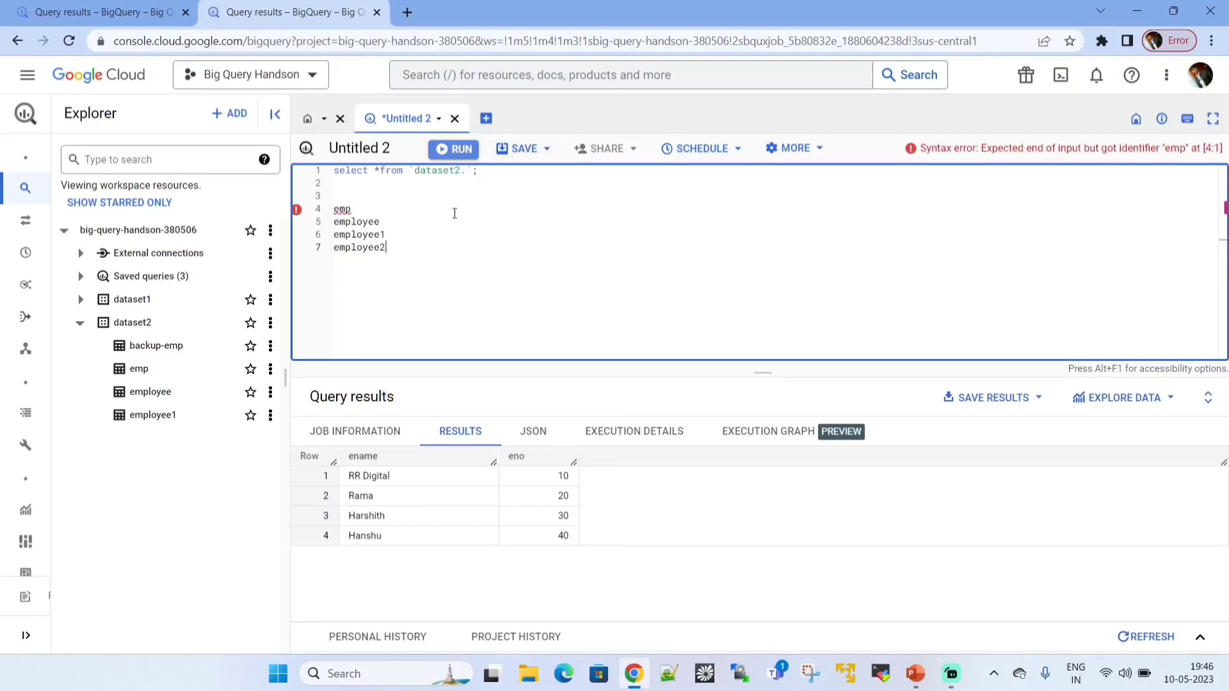
Step: Complete the backticked table reference as the wildcard `dataset2.emp*`
left_click(466, 170)
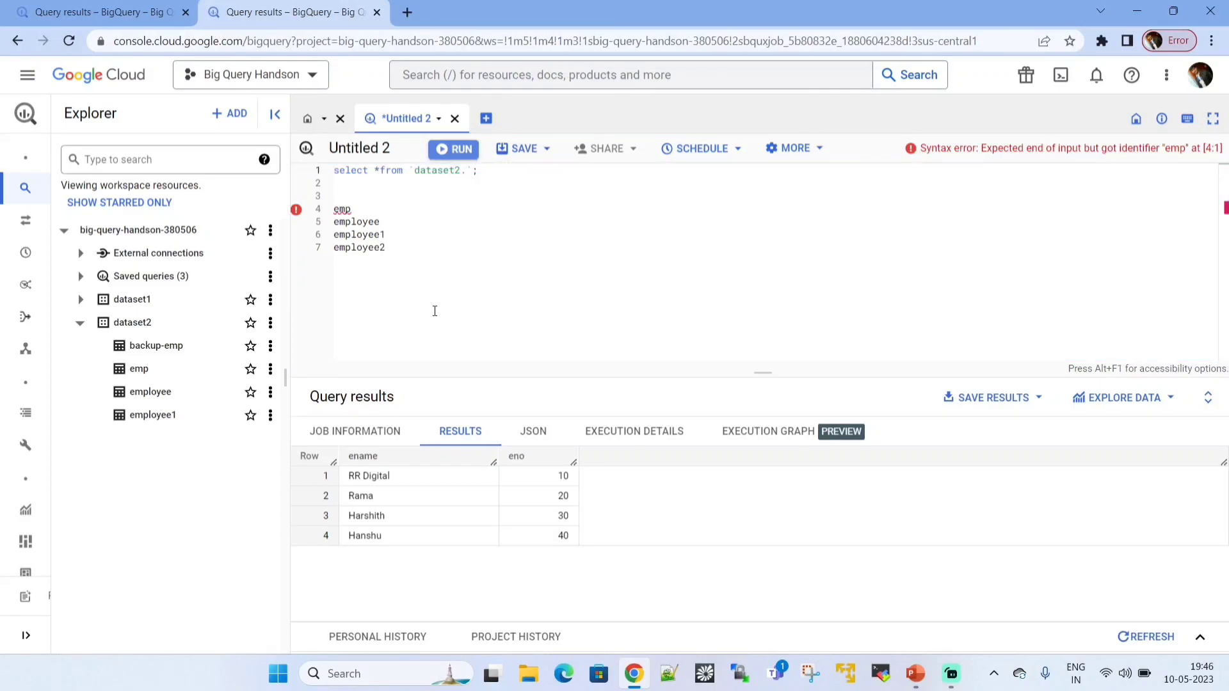
type("emp")
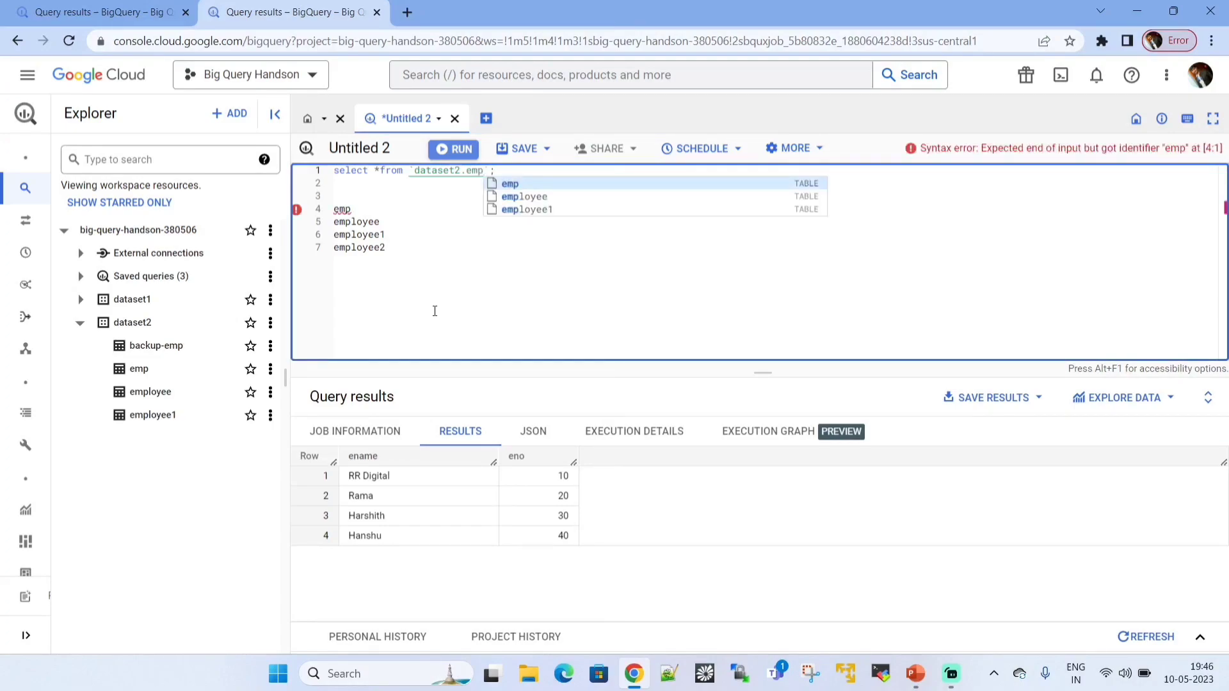
left_click(435, 311)
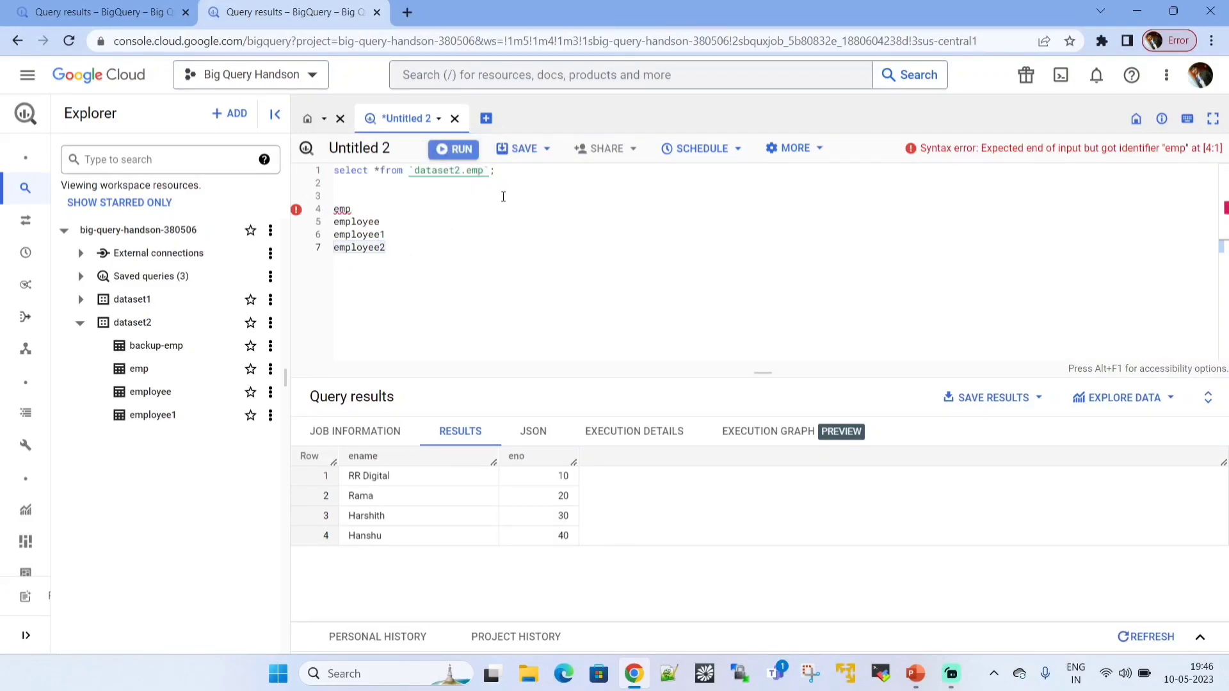
left_click(487, 173)
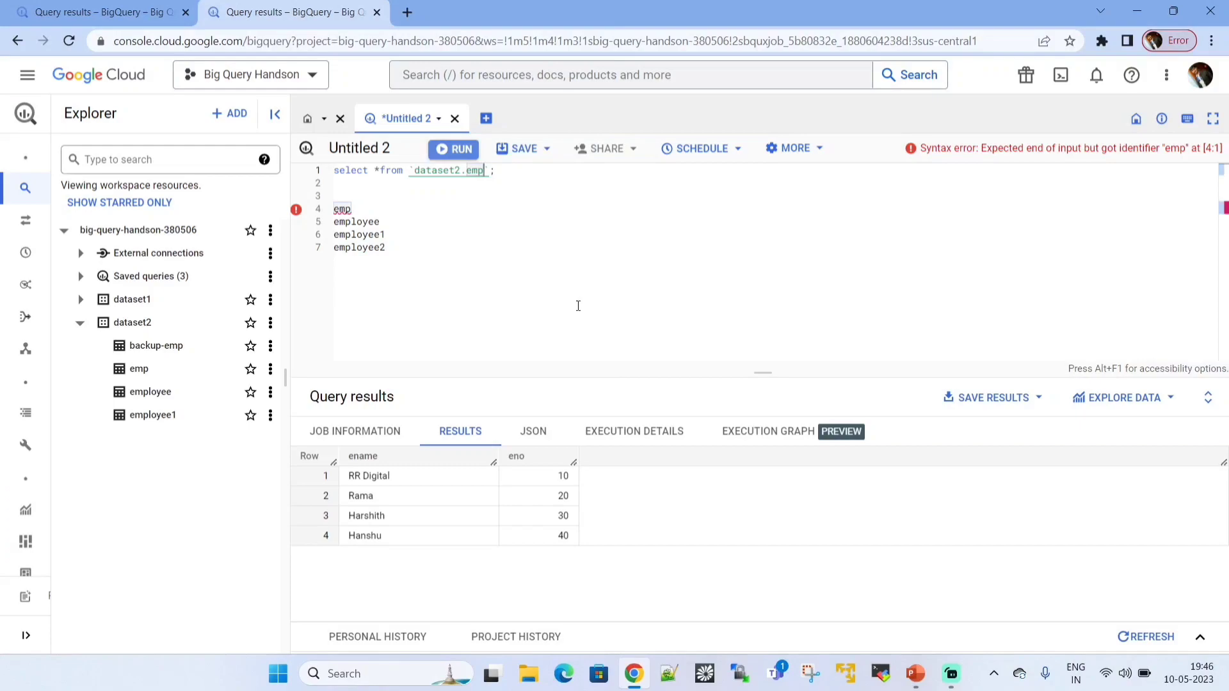
type("*")
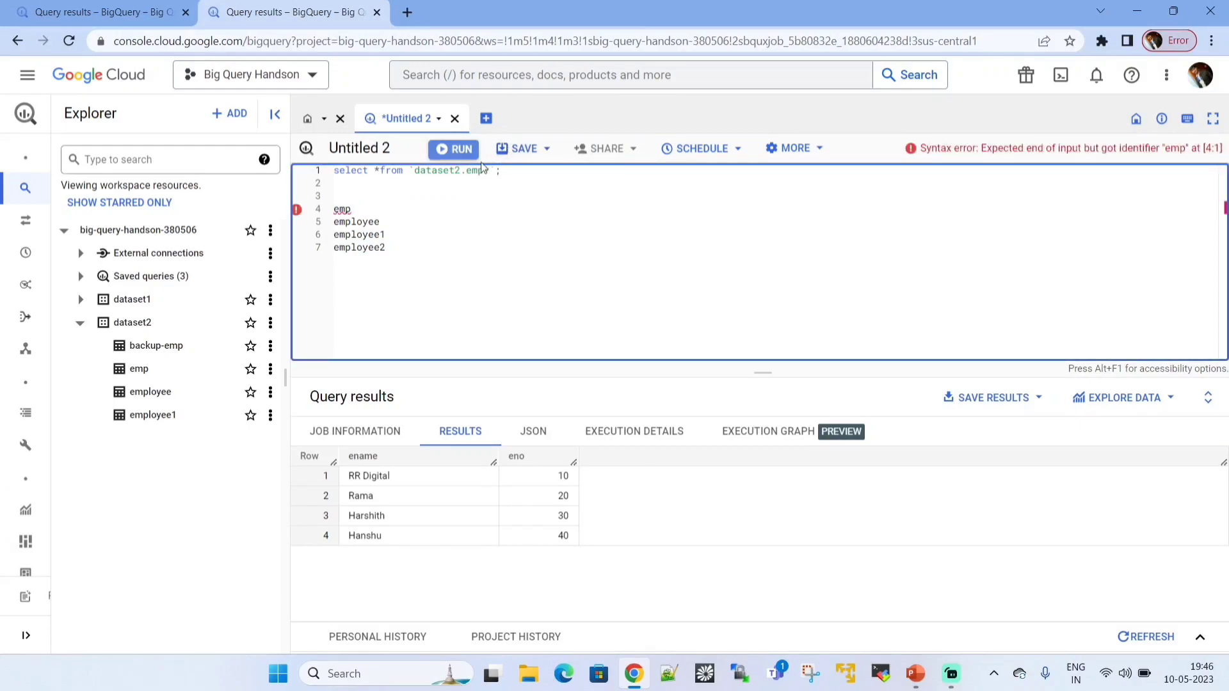
left_click(410, 173)
double_click(430, 171)
double_click(474, 170)
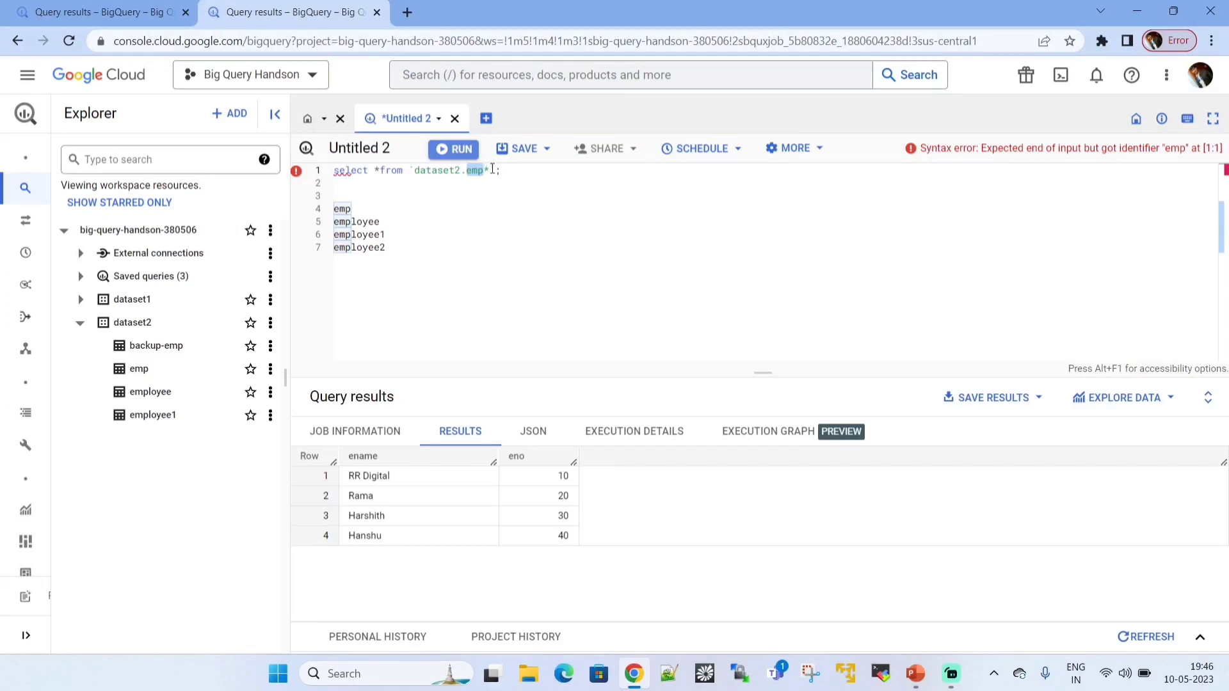
type("*")
left_click(490, 223)
left_click(496, 170)
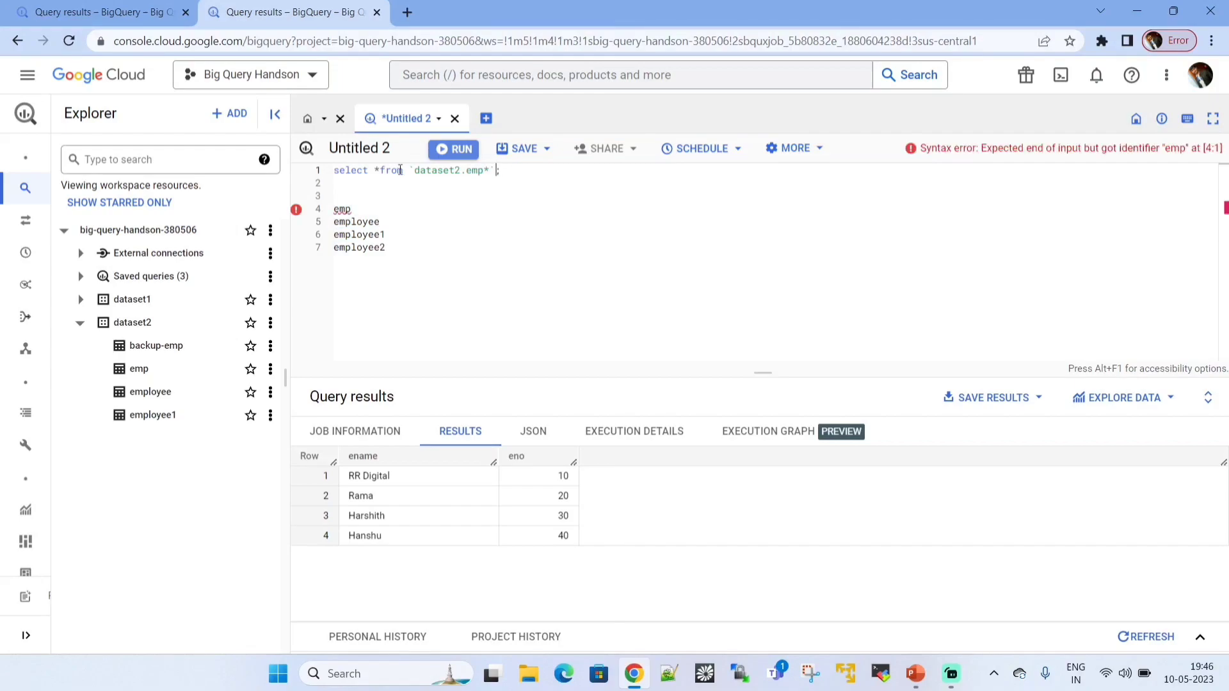
left_click_drag(415, 170, 488, 169)
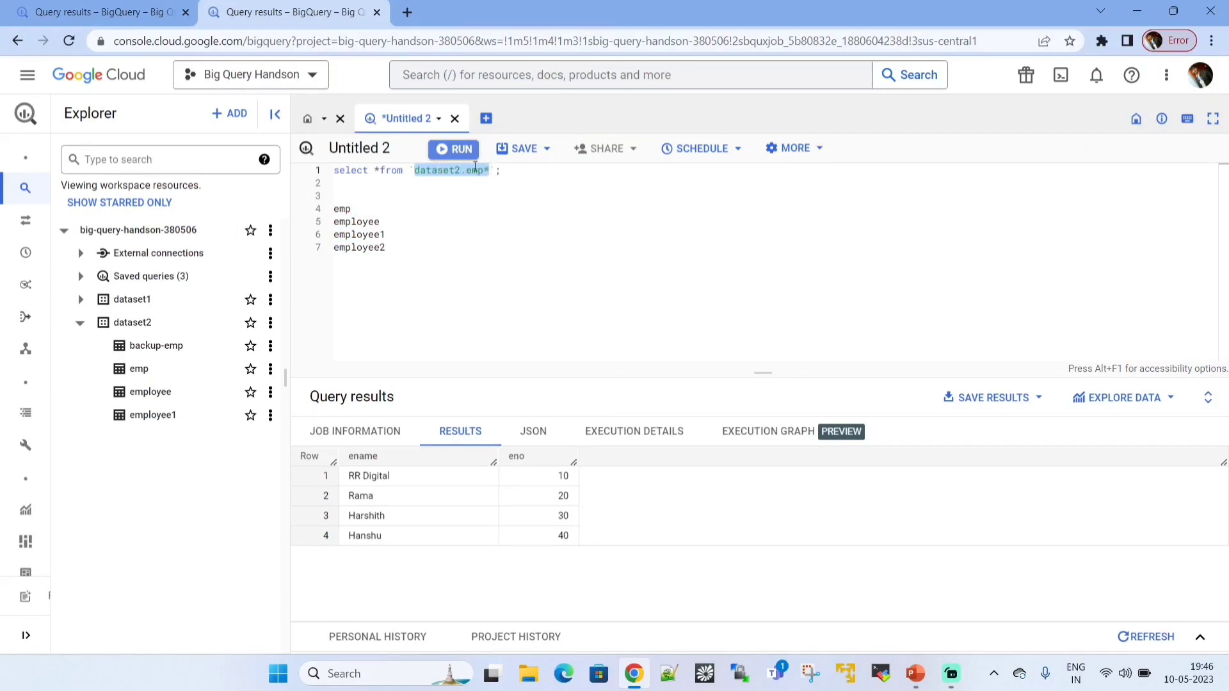
left_click(410, 169)
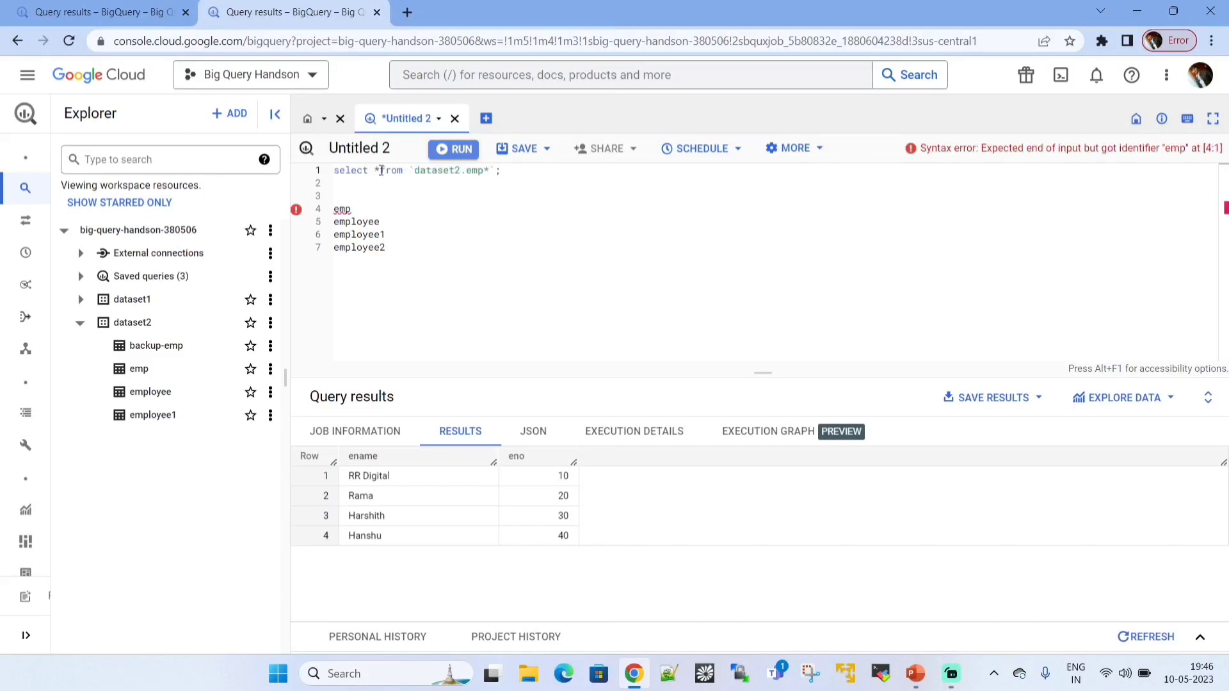
Step: Delete the example table names below the query and run "select *from `dataset2.emp*`;"
left_click_drag(423, 253, 320, 216)
key("BackSpace")
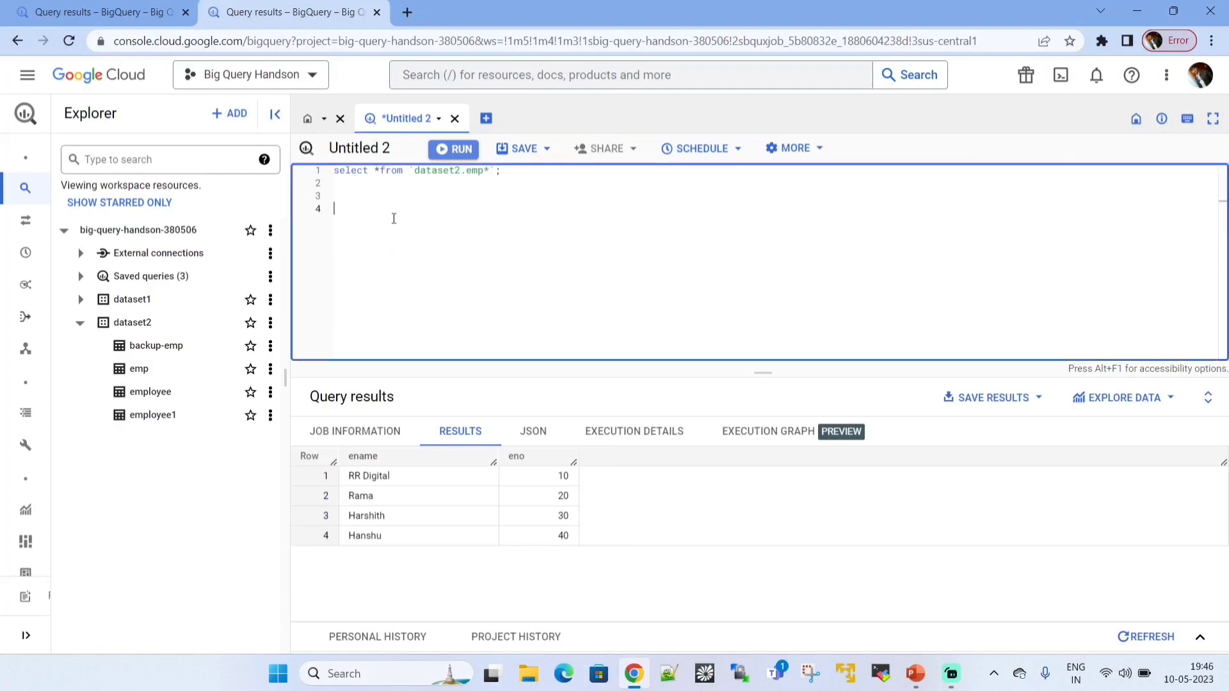
left_click_drag(500, 169, 321, 170)
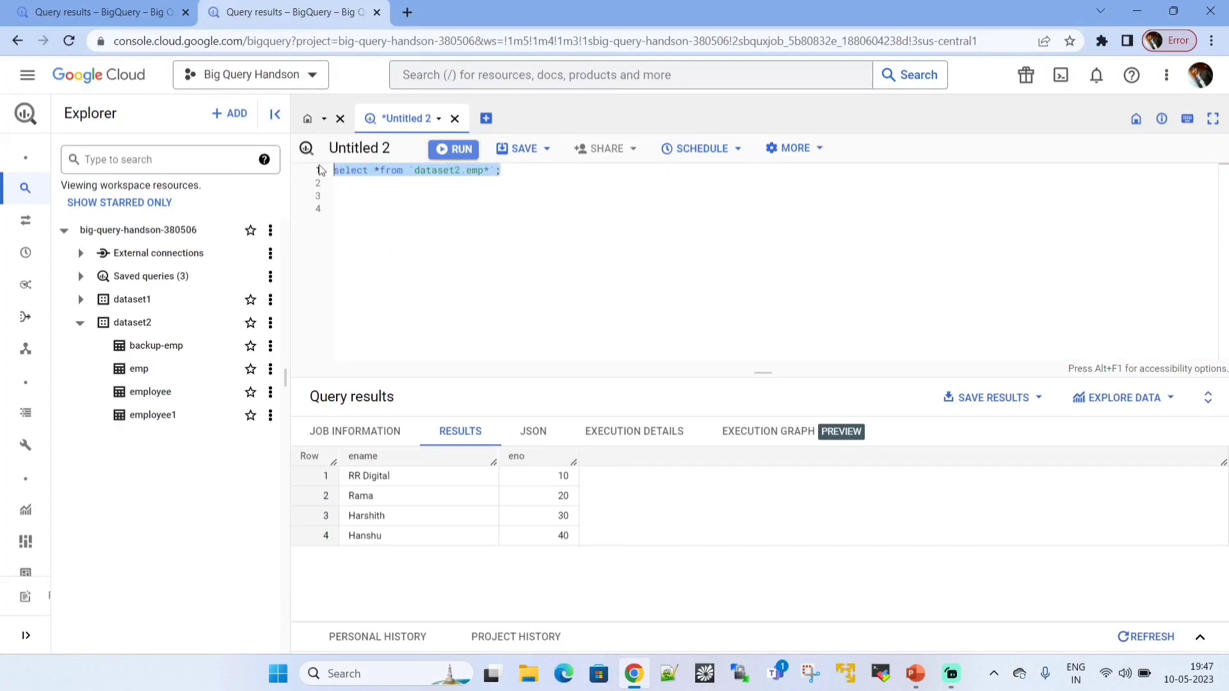
left_click(461, 151)
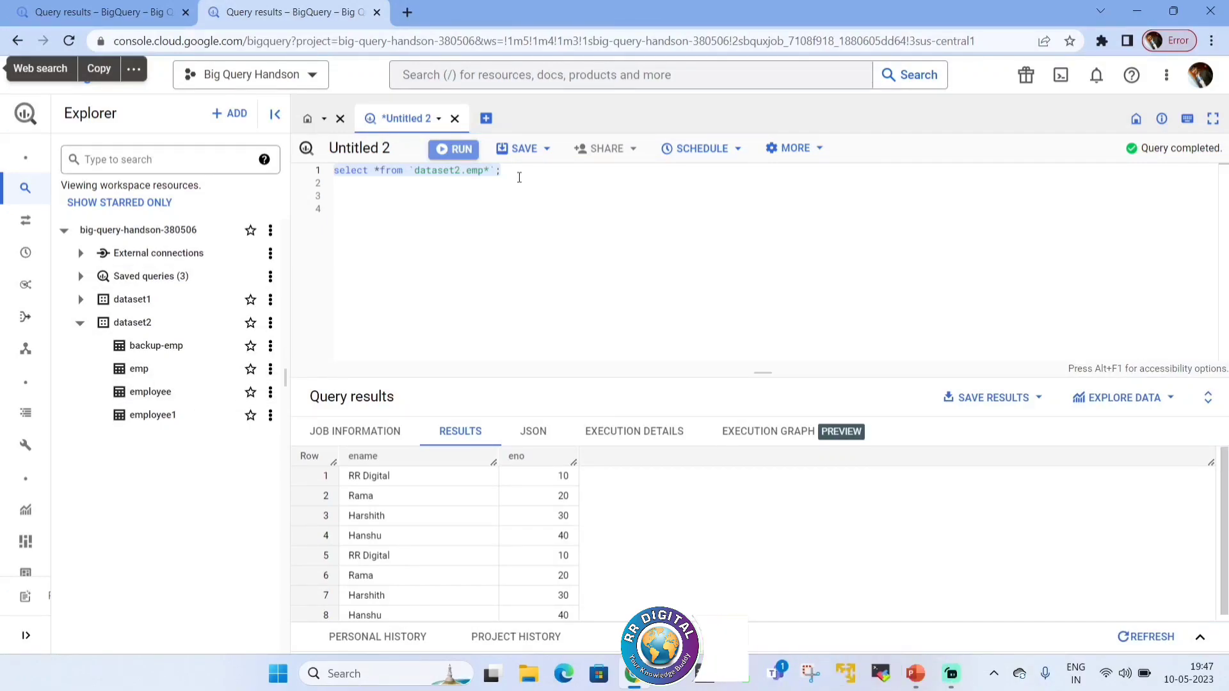
Step: Select only the ename column instead of all columns in the wildcard query, run it and review the result rows
left_click(380, 170)
key("BackSpace")
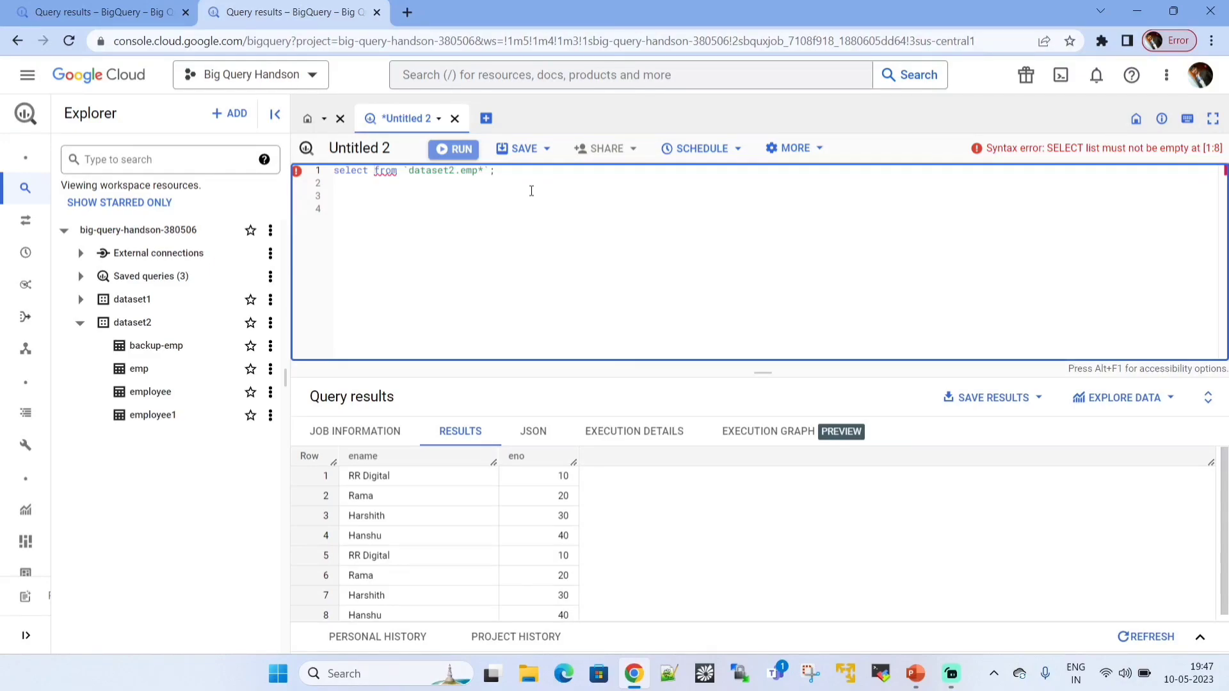
type("ename")
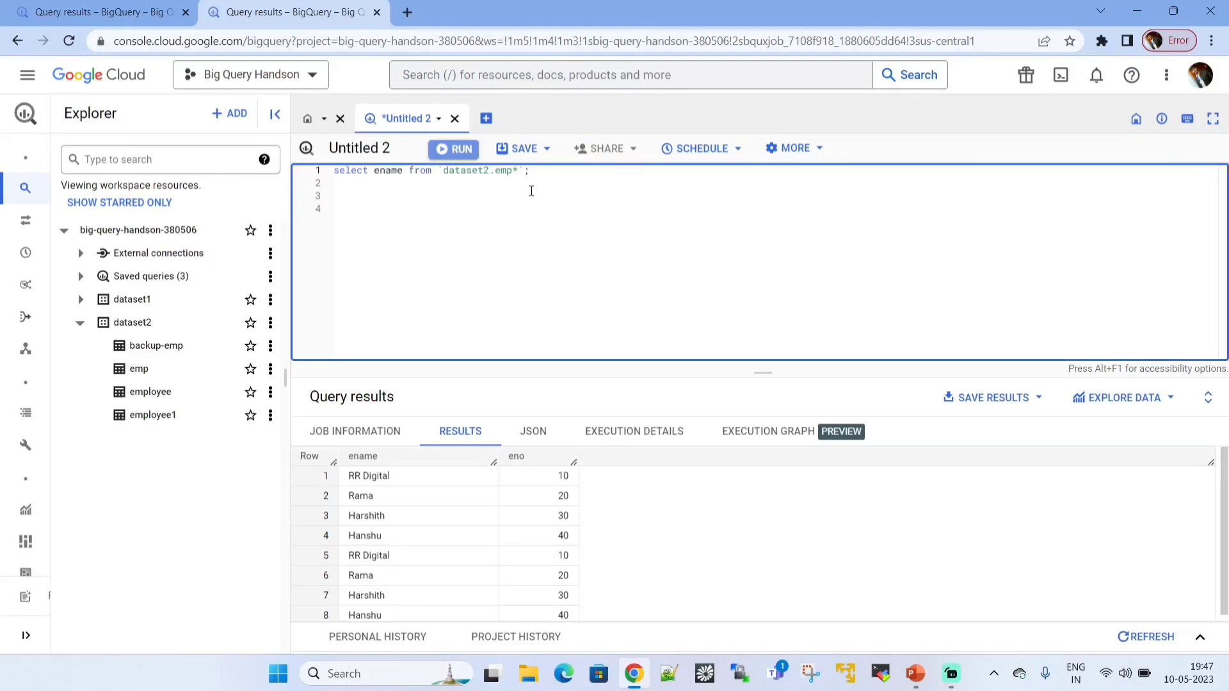
key("ctrl+Return")
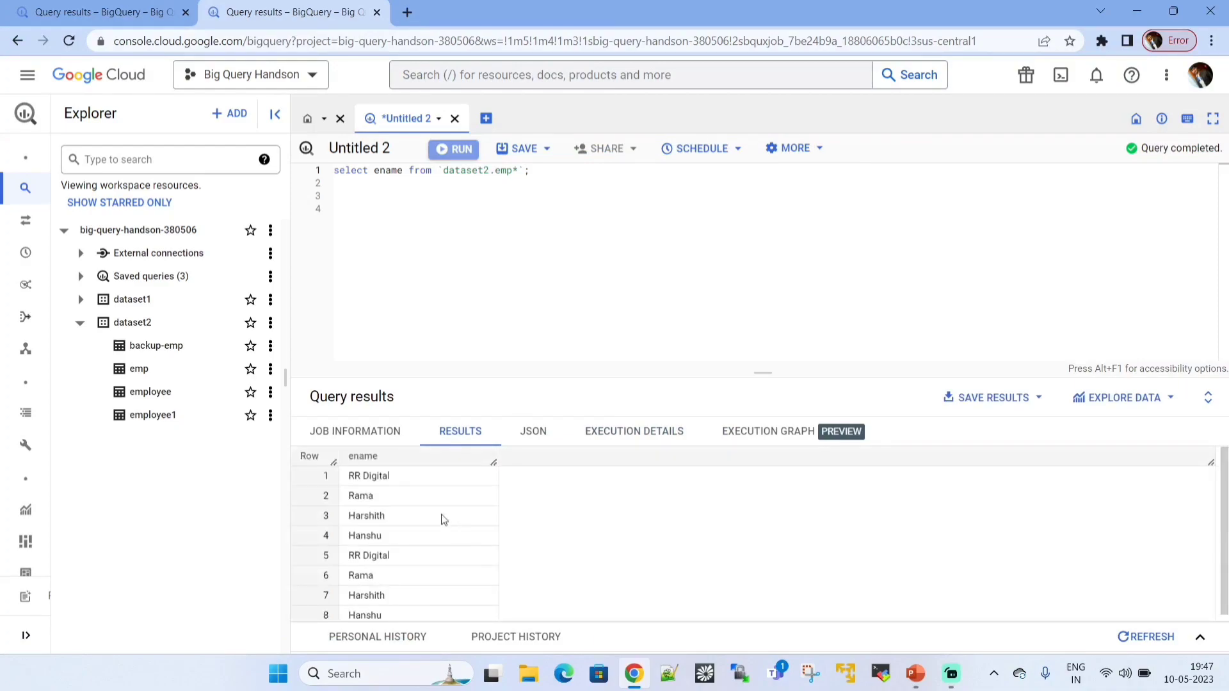
scroll(427, 544, "down", 1)
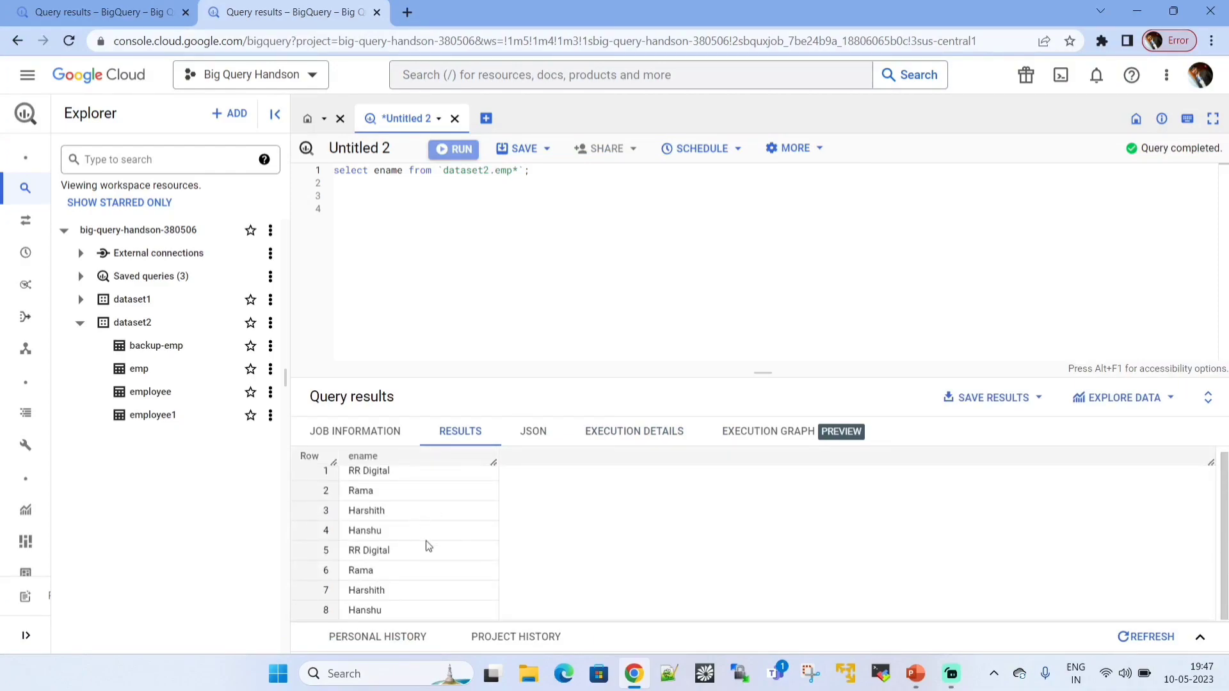
scroll(428, 545, "up", 1)
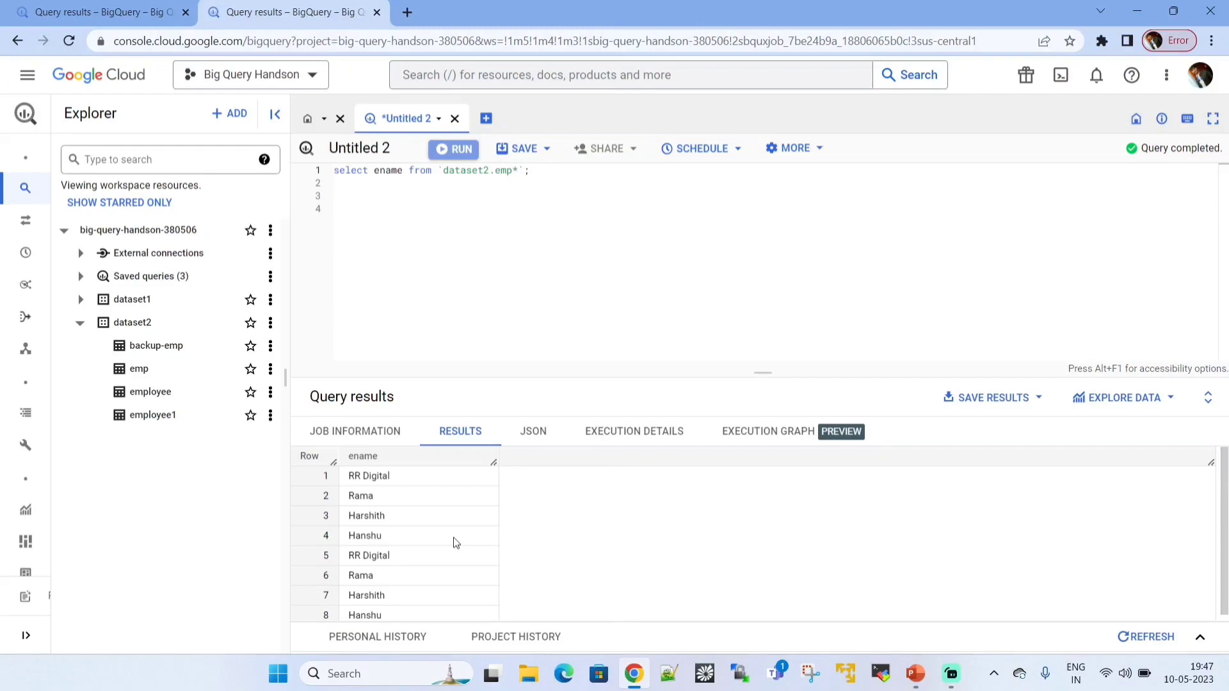
Step: Switch to PowerPoint and start the slide show from the "Querying Wildcard Tables in BigQuery" slide
left_click(917, 676)
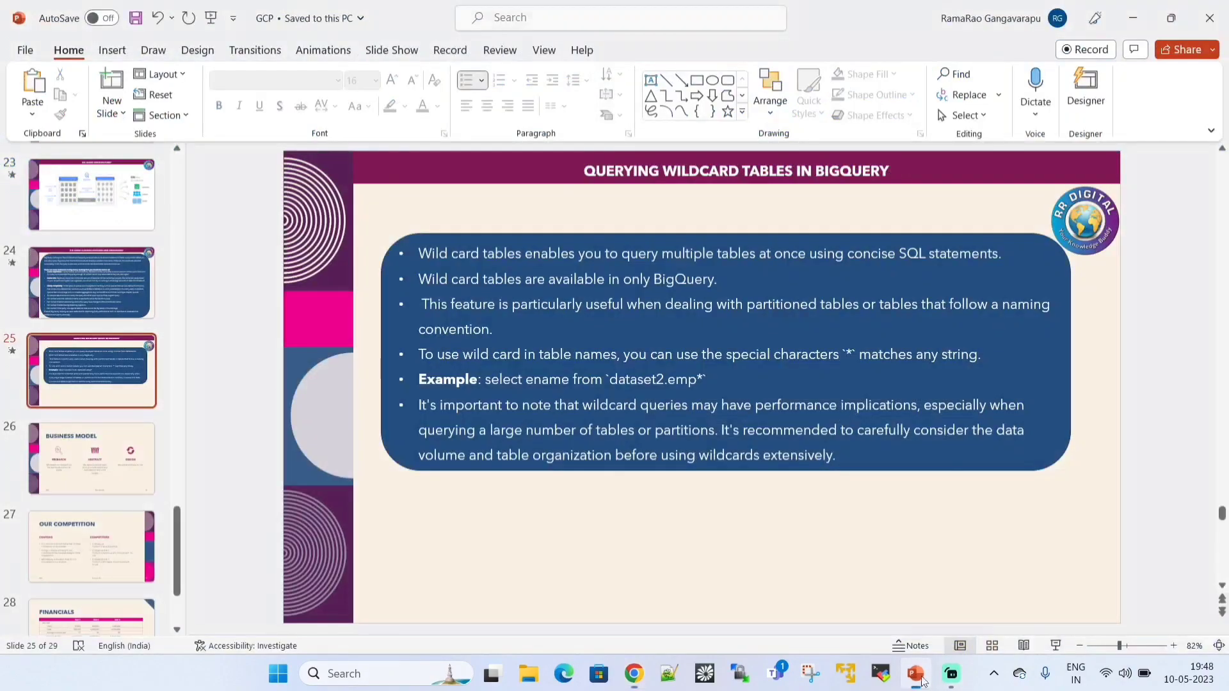
left_click(1059, 651)
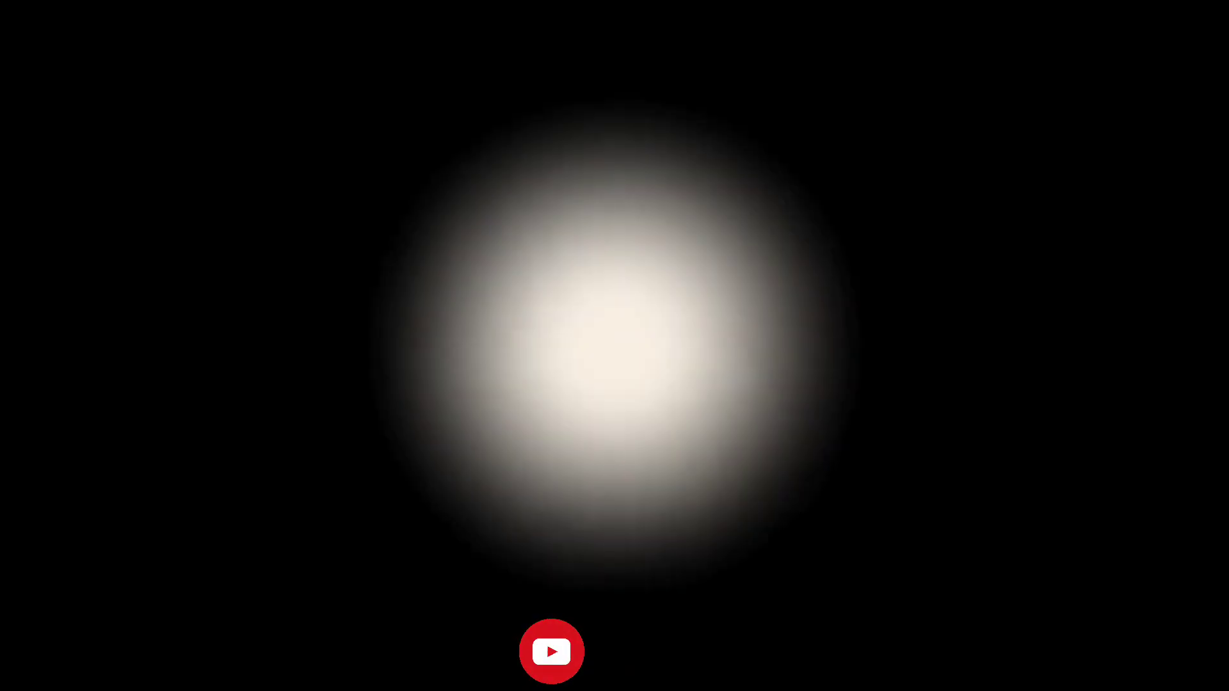